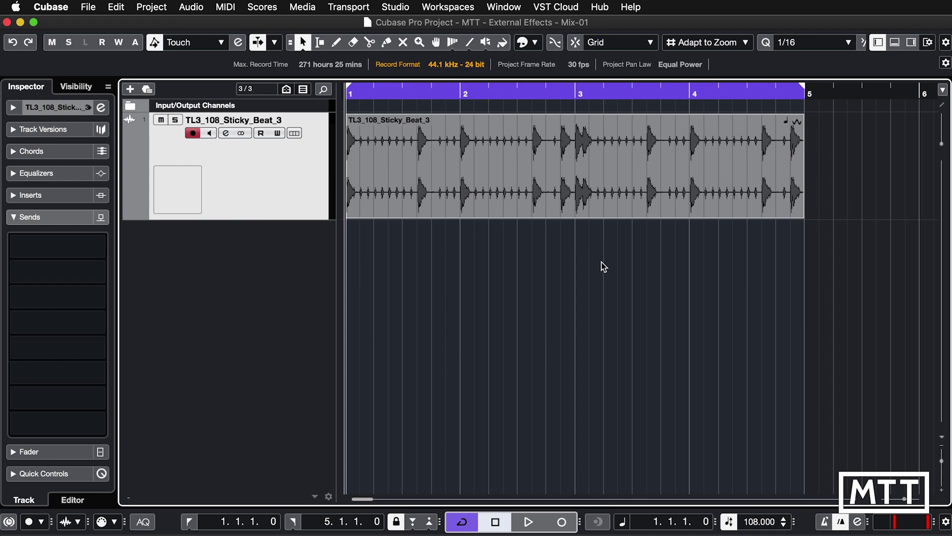
Audition the drum loop, then open Studio > Audio Connections on the External FX page
key(space)
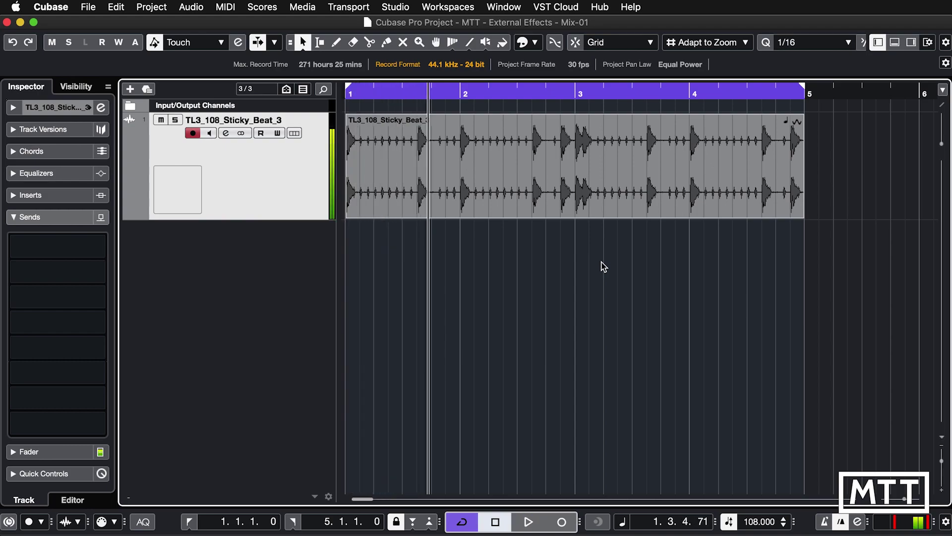
key(space)
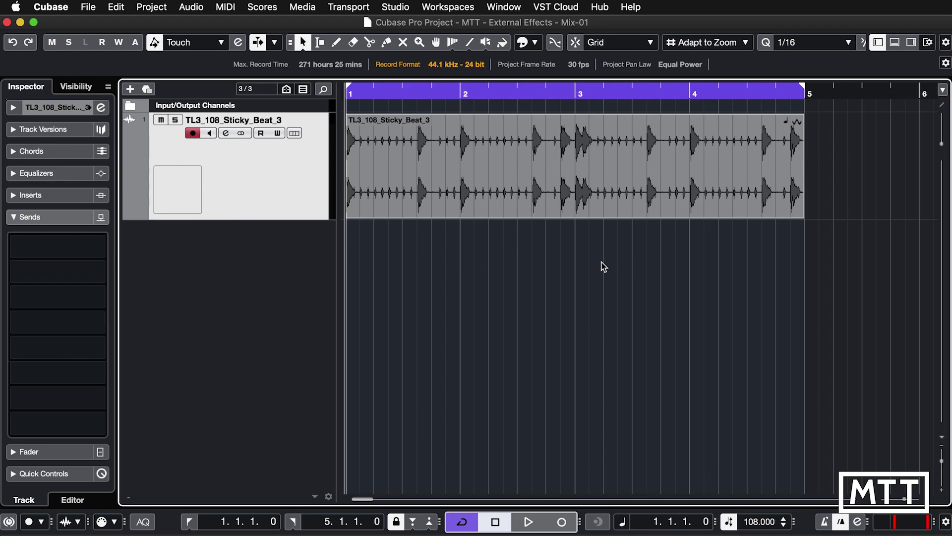
click(395, 8)
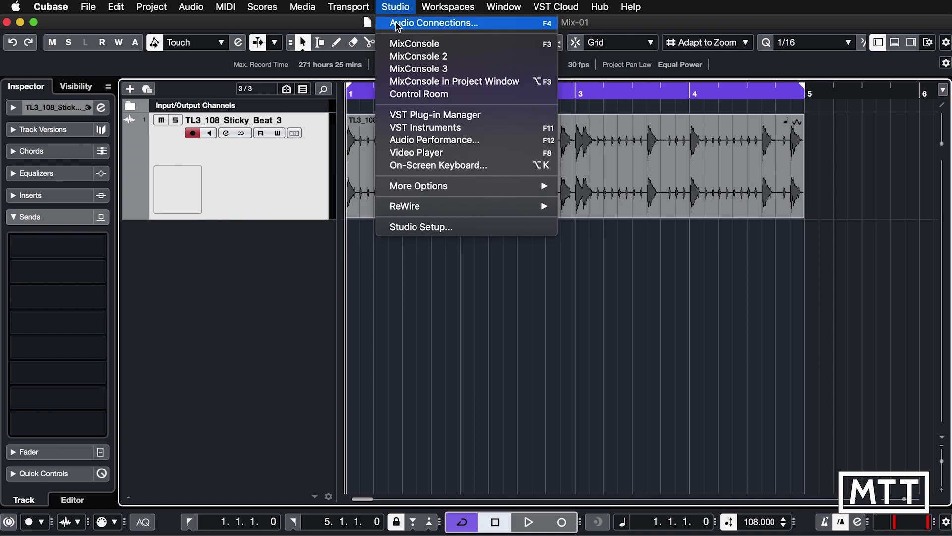
click(397, 25)
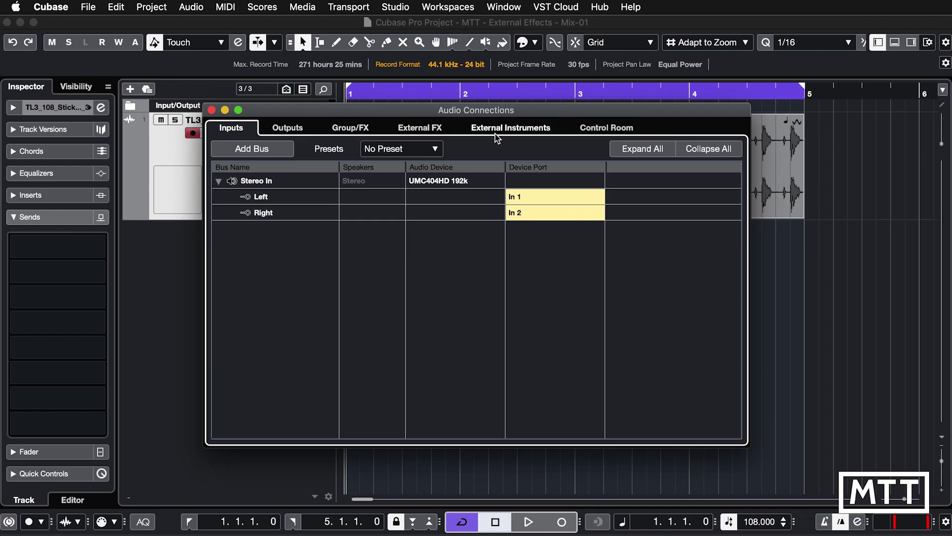
click(428, 130)
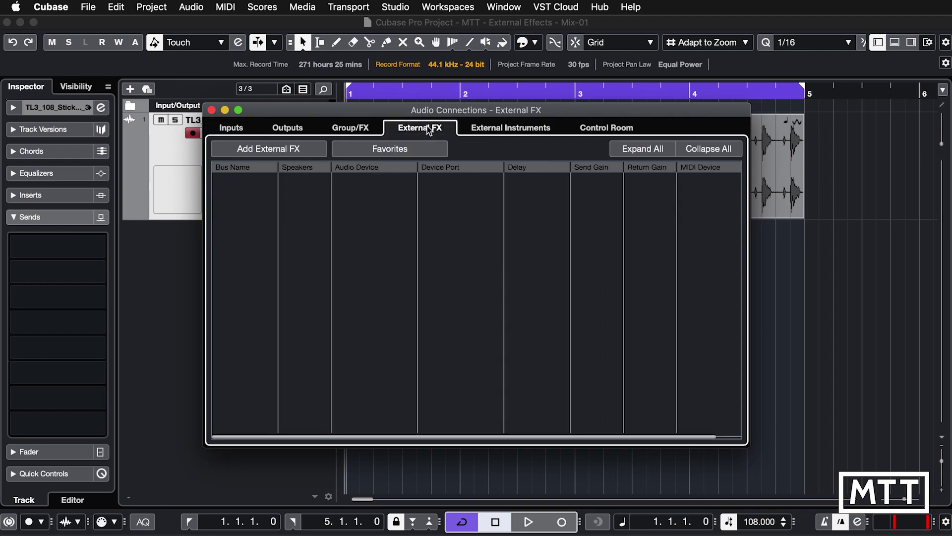
Add a new external effect named 'MXR Carbon Copy' with Mono send and Mono return
click(283, 154)
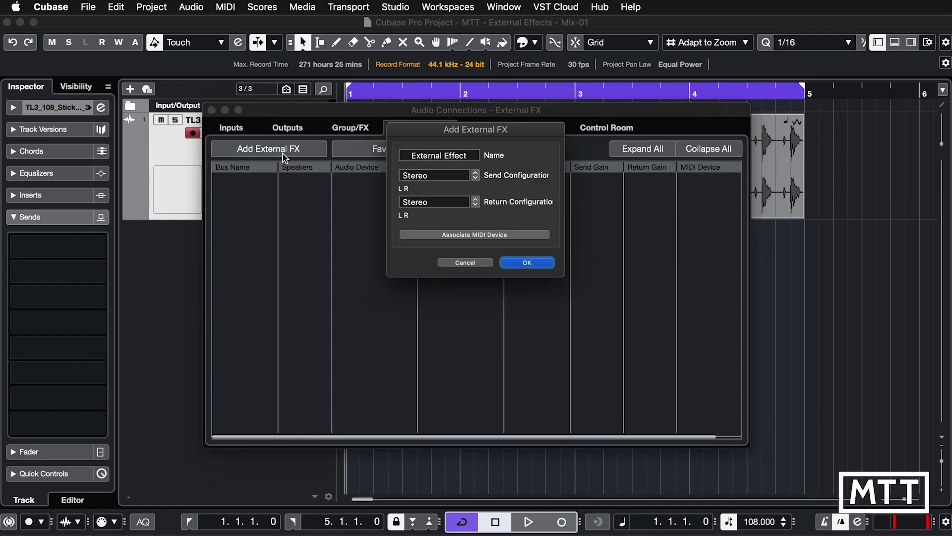
click(469, 156)
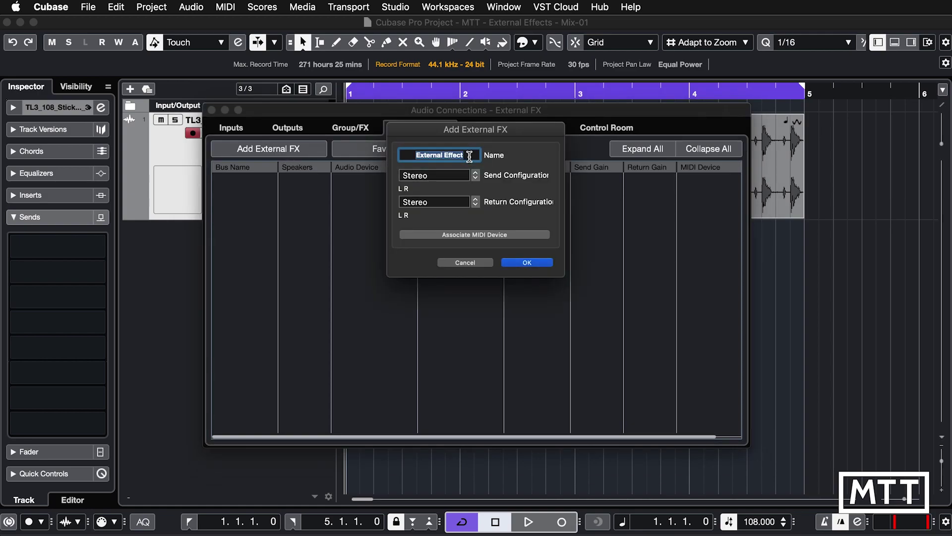
text(MXR Carbon Copy)
key(Return)
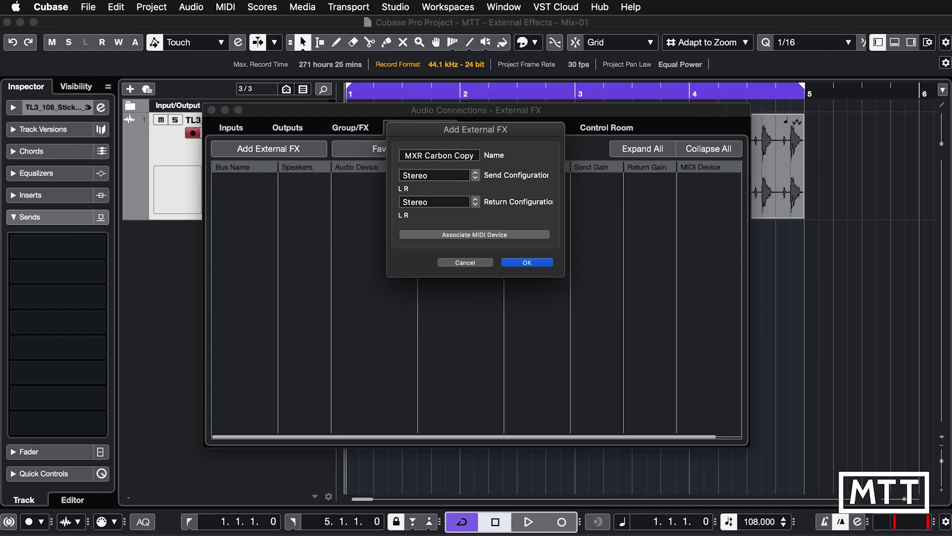
click(476, 176)
click(447, 164)
click(475, 203)
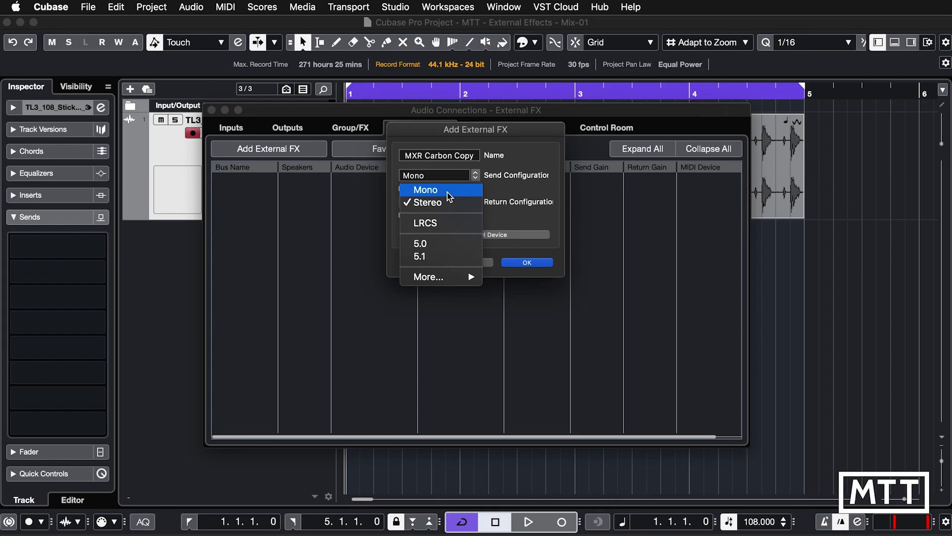
click(449, 194)
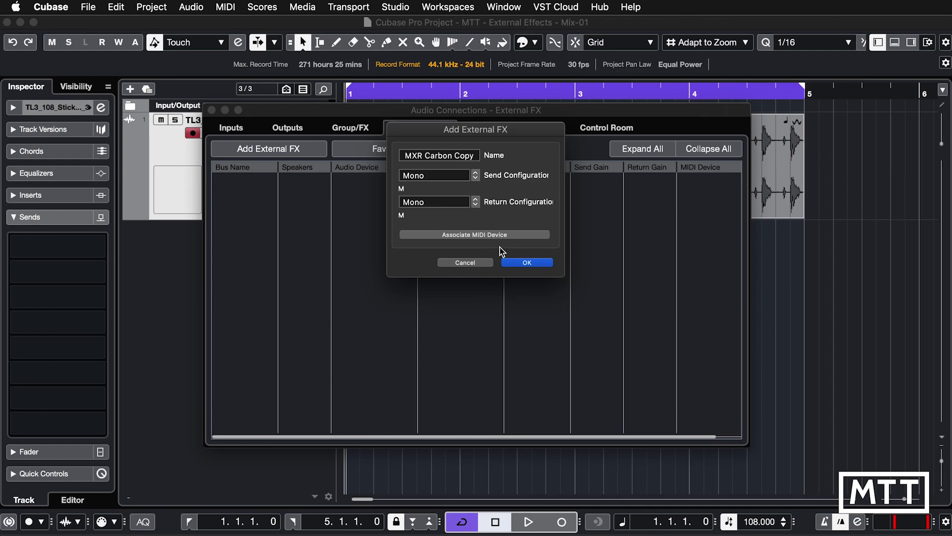
Create the effect, route its send to Out 3 and return from In 3, and close Audio Connections
click(520, 265)
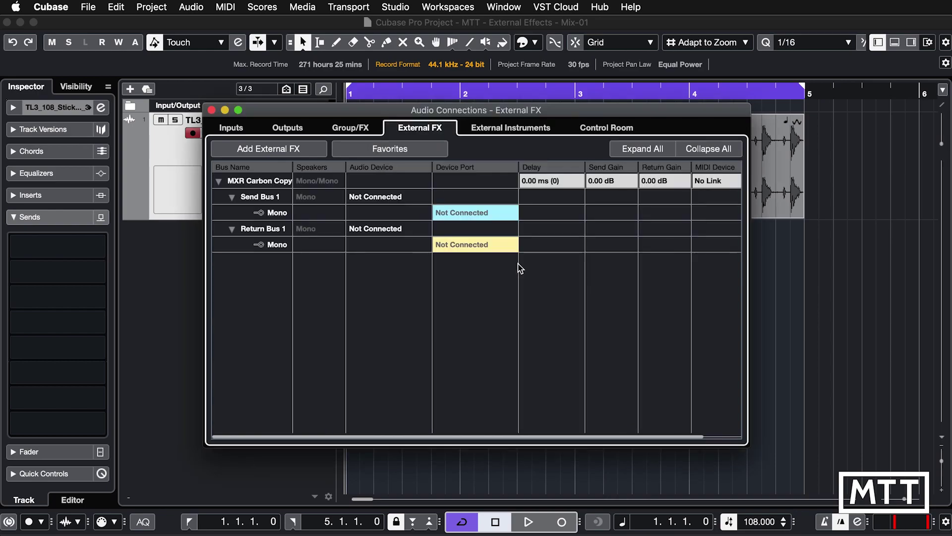
click(466, 214)
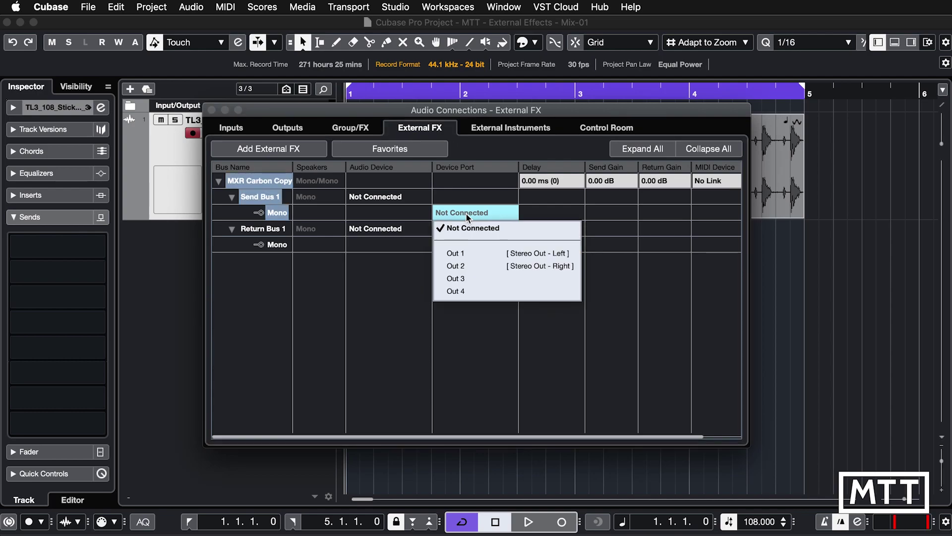
click(464, 281)
click(457, 245)
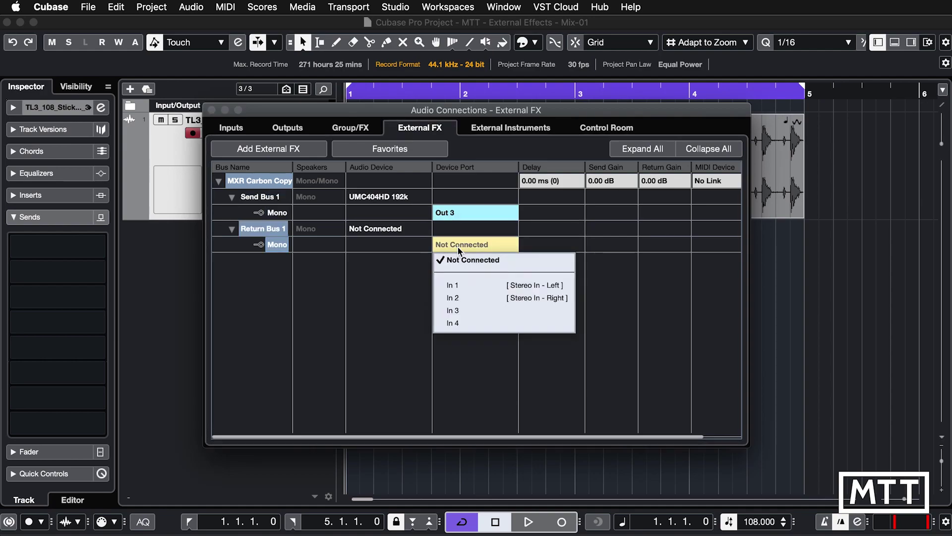
click(456, 311)
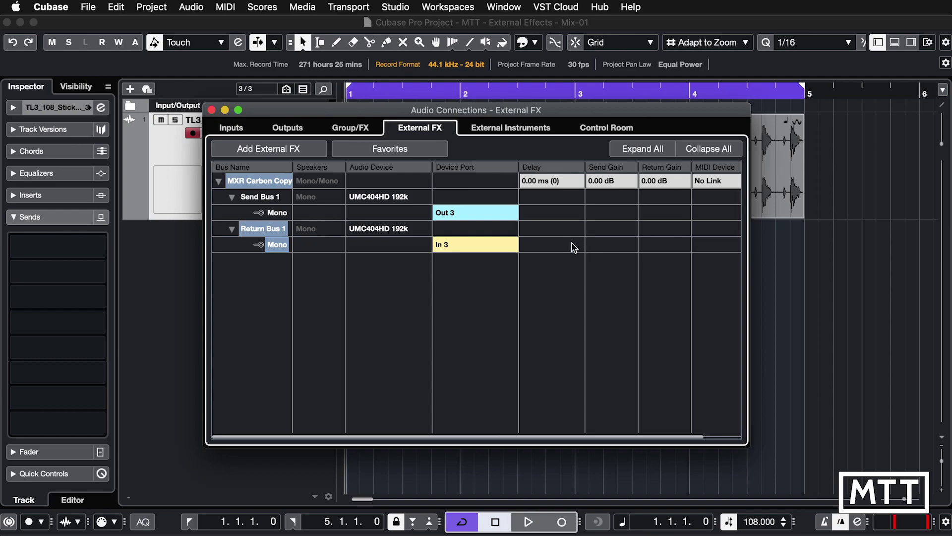
click(212, 110)
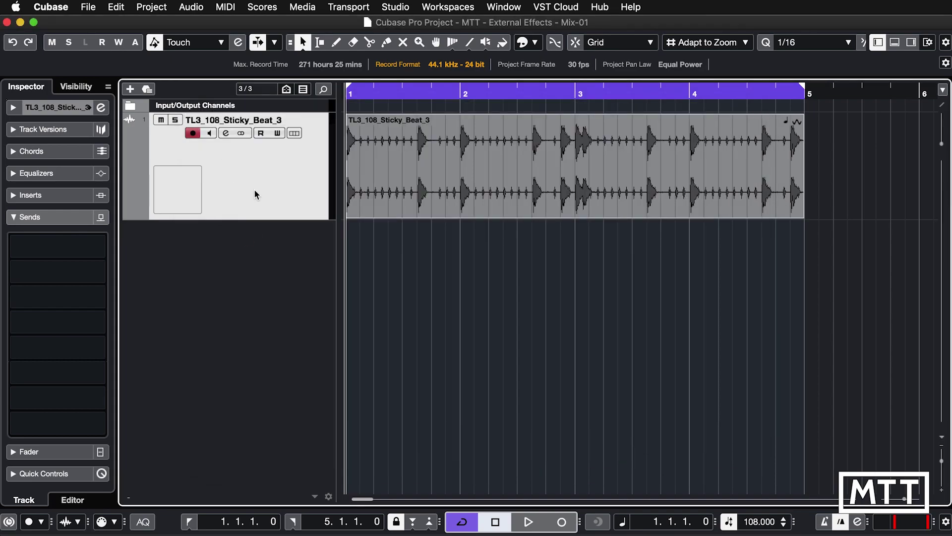
Add an FX channel fed by the drum track, hosting the MXR Carbon Copy external plug-in
right_click(242, 172)
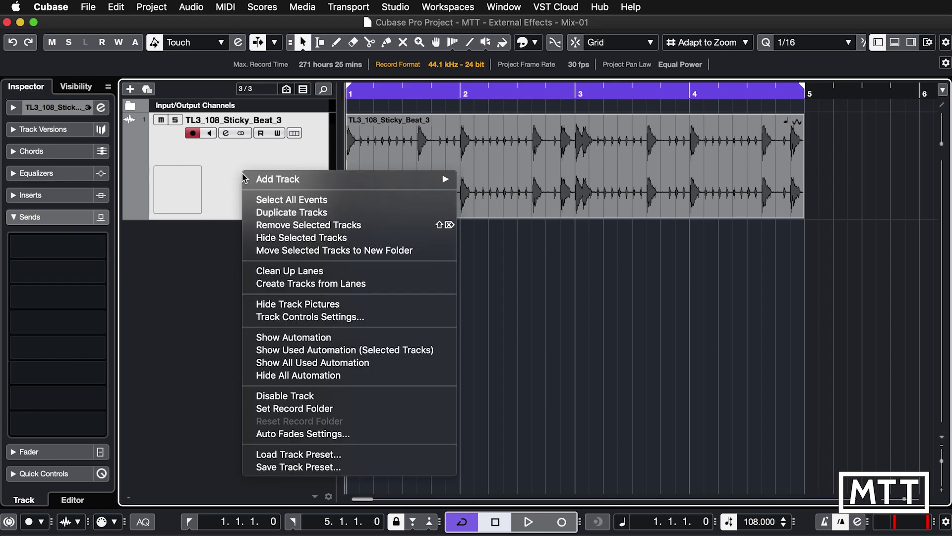
mouse_move(262, 184)
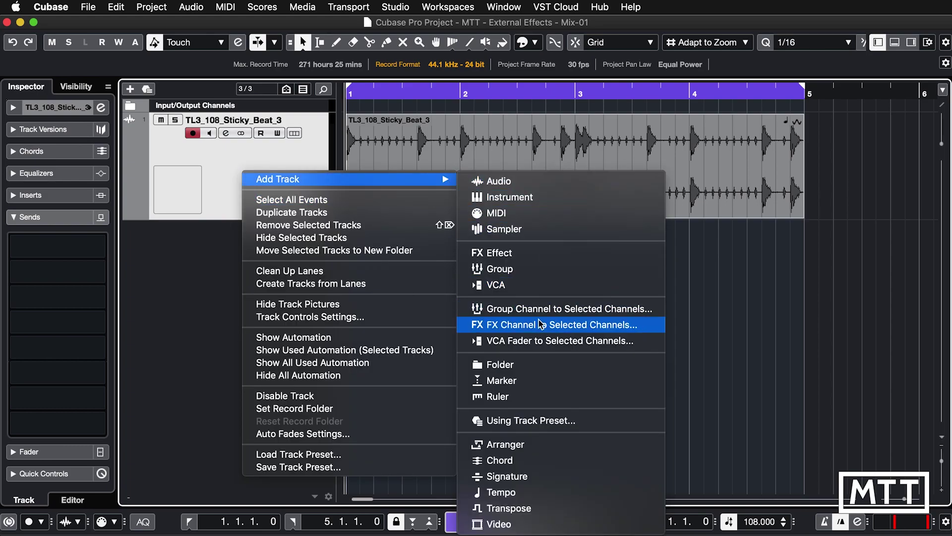
click(541, 325)
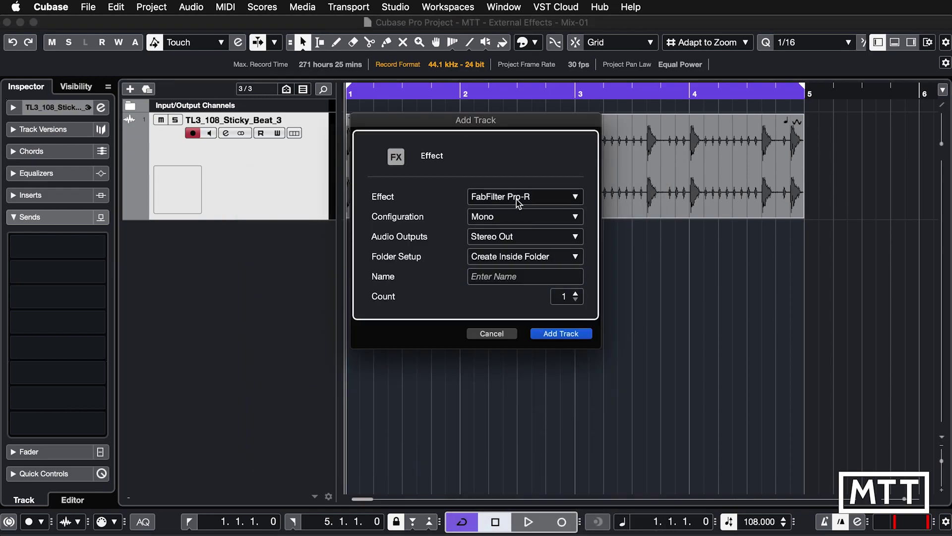
click(518, 202)
scroll(448, 319, up, 5)
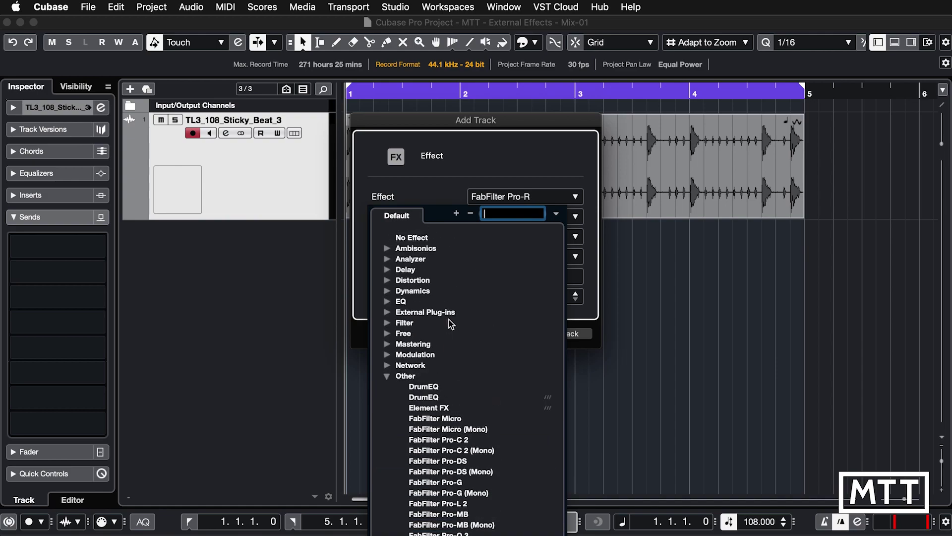
click(386, 375)
click(392, 313)
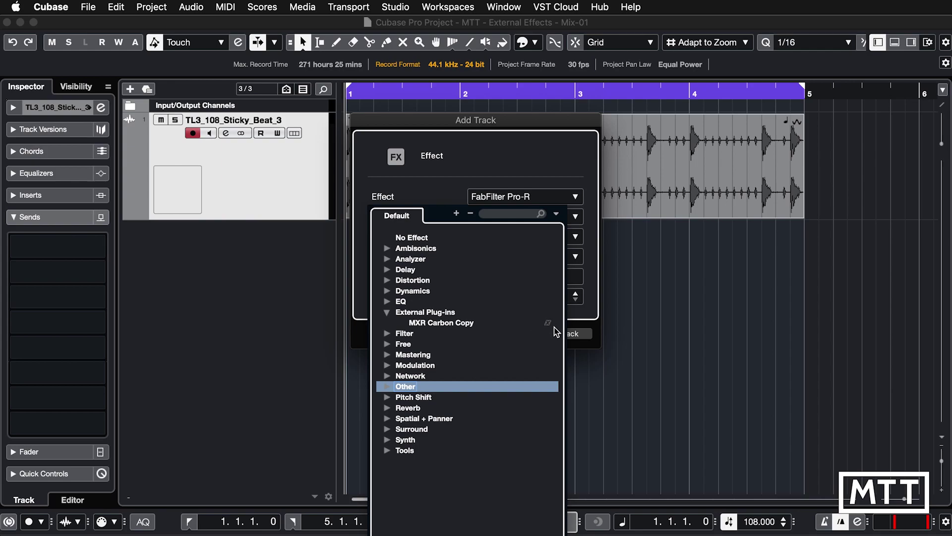
click(441, 322)
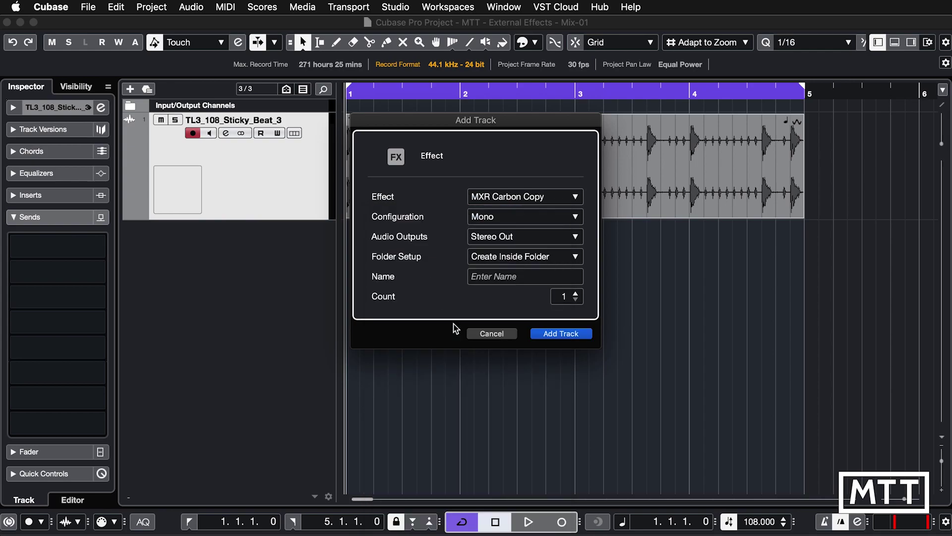
Name the new FX channel 'MXR' and create it
click(503, 280)
text(MXR)
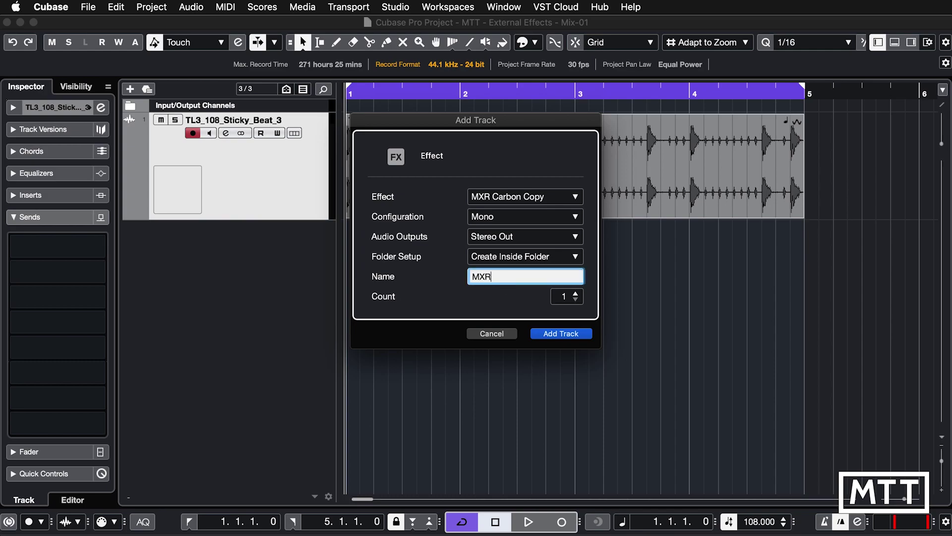
click(555, 335)
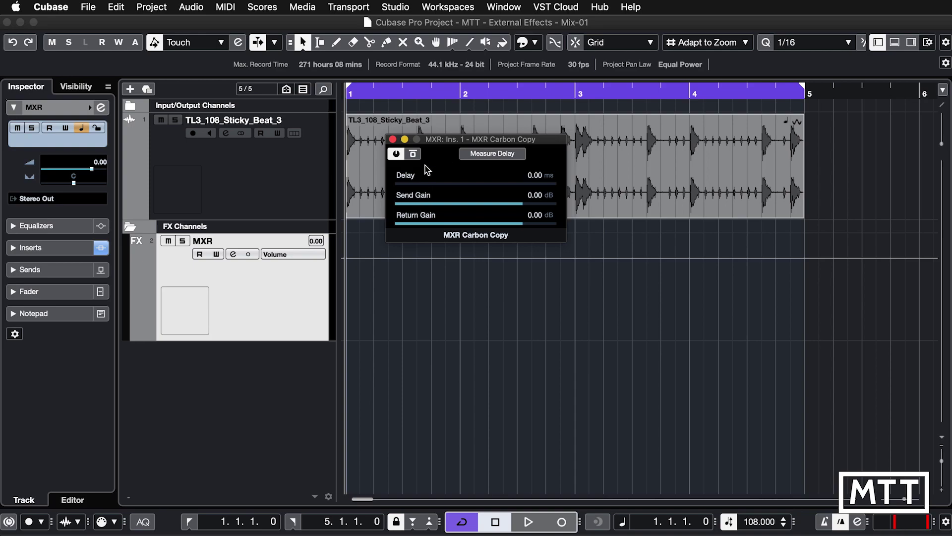
Close the MXR Carbon Copy window and select the drum track to show its MXR send
click(392, 140)
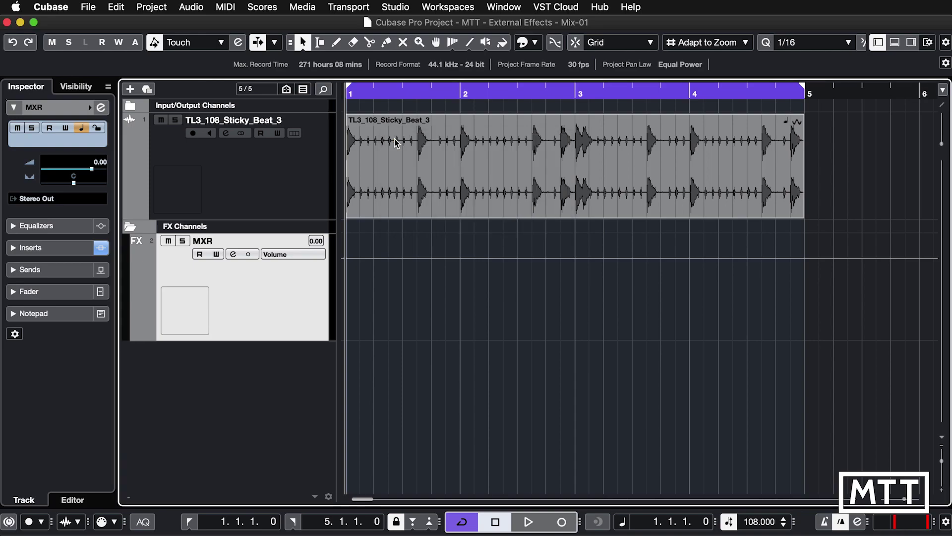
click(246, 177)
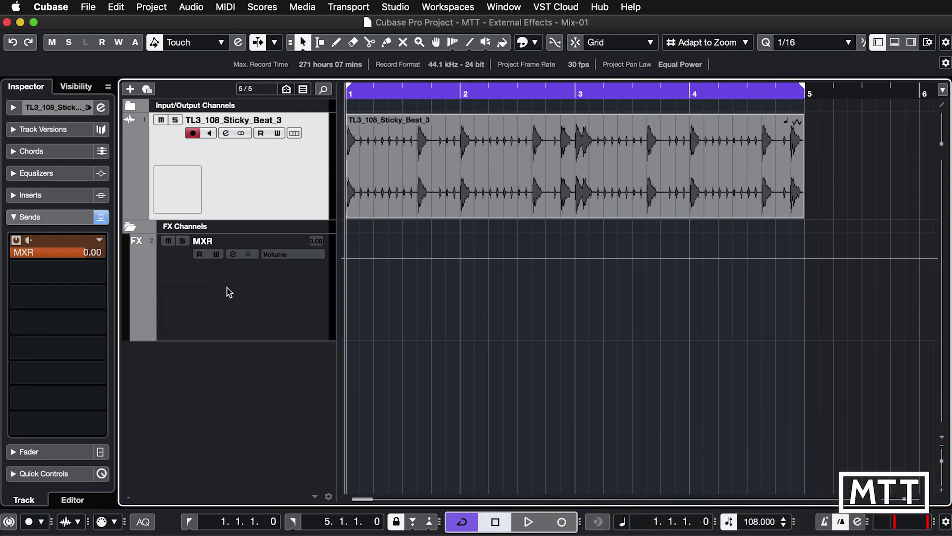
Play the beat through the pedal several times from the project start, then stop playback
key(space)
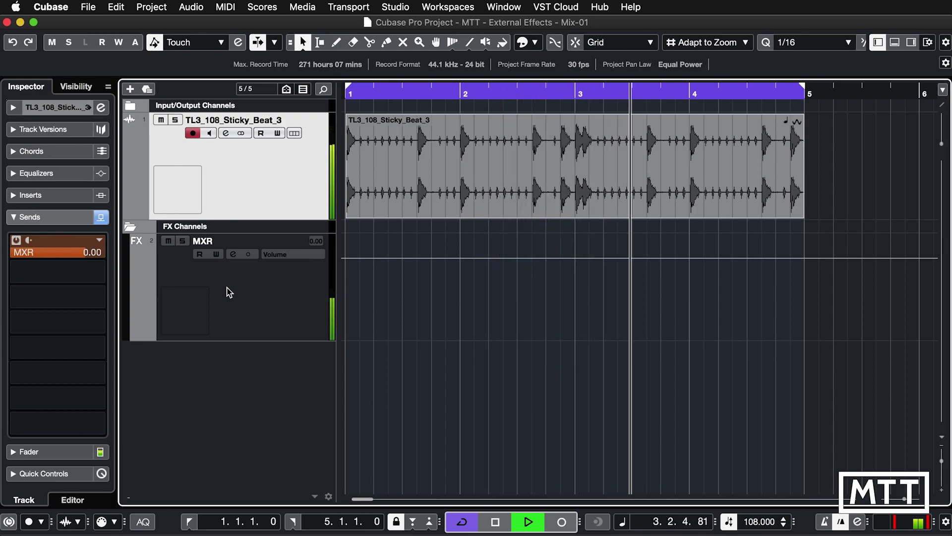
key(space)
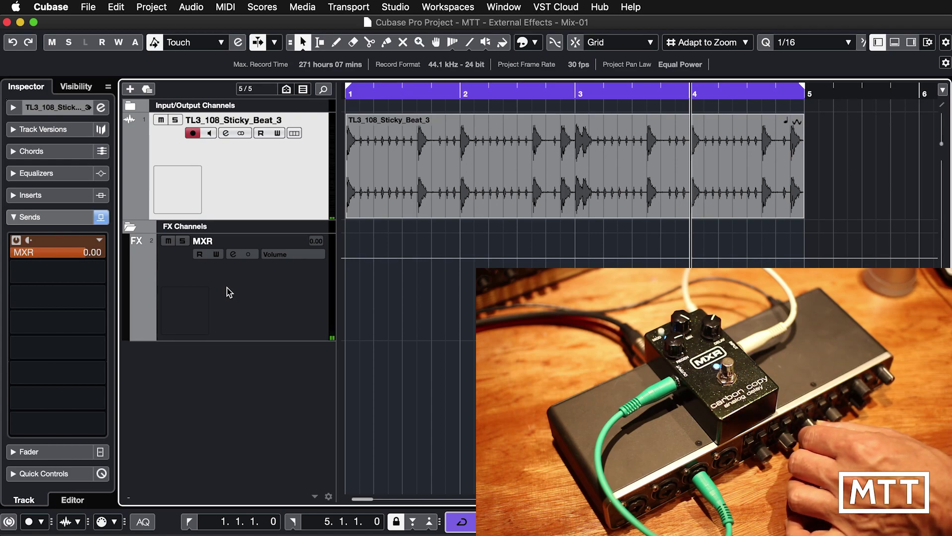
key(Home)
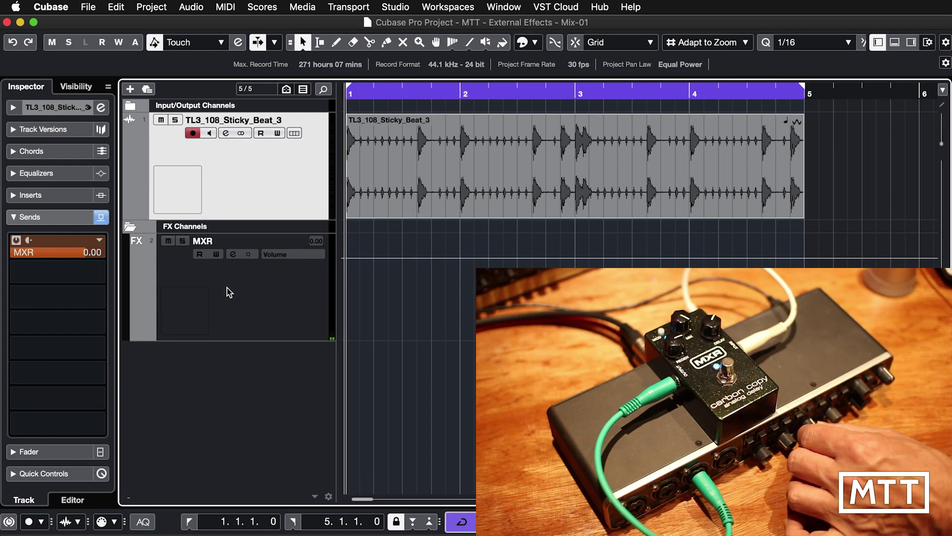
key(space)
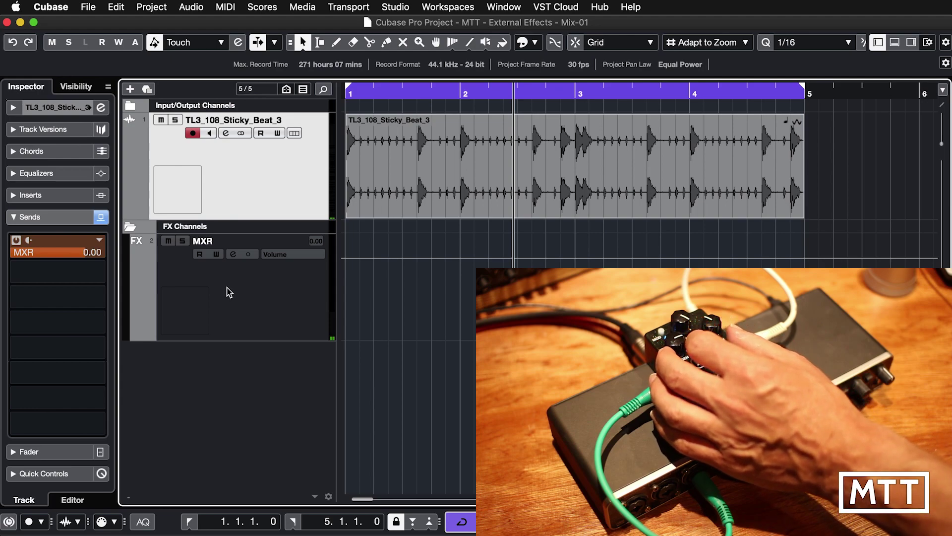
key(Home)
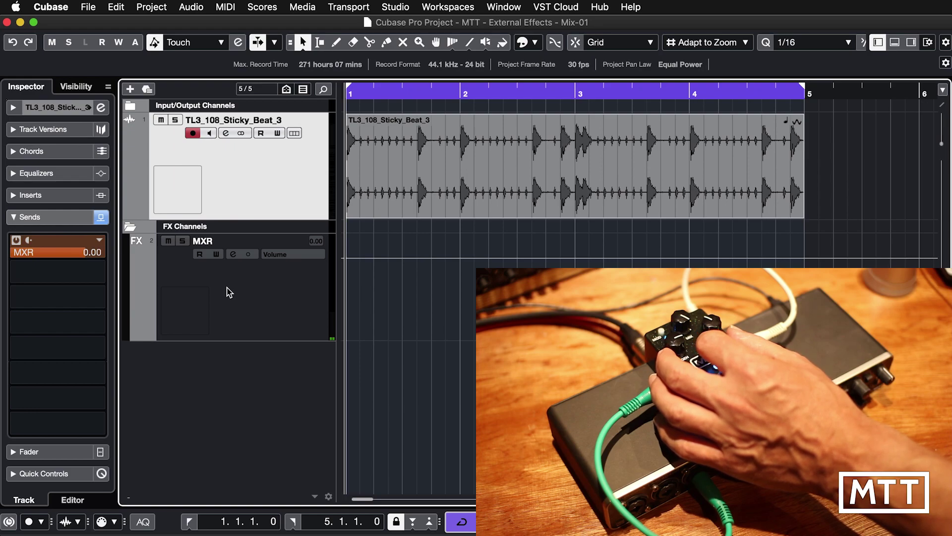
key(space)
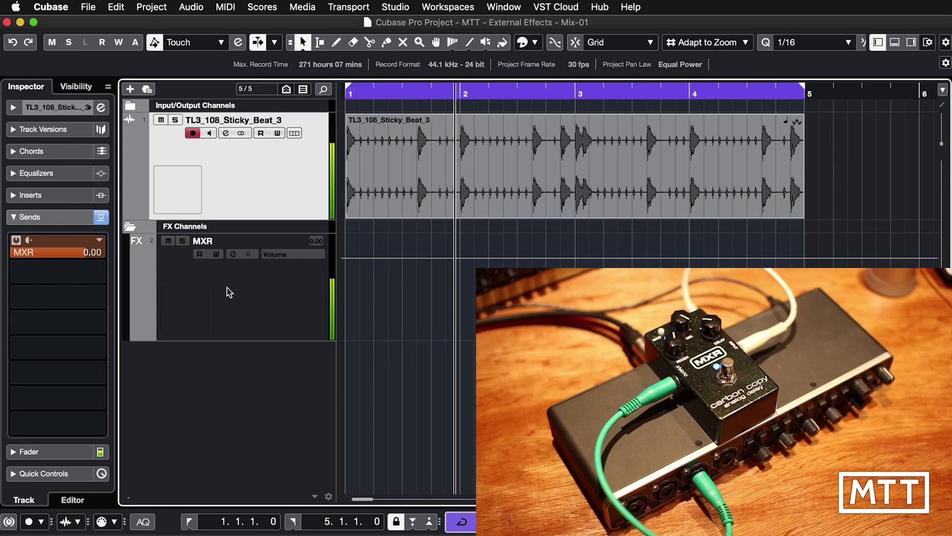
key(space)
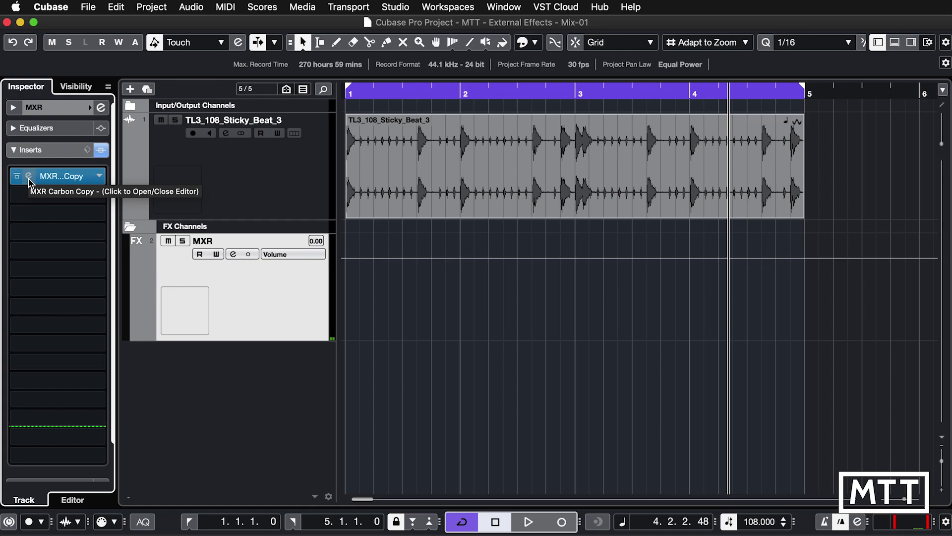
Open the MXR Carbon Copy insert editor at 6.02 dB send gain and audition the beat from the start
click(29, 177)
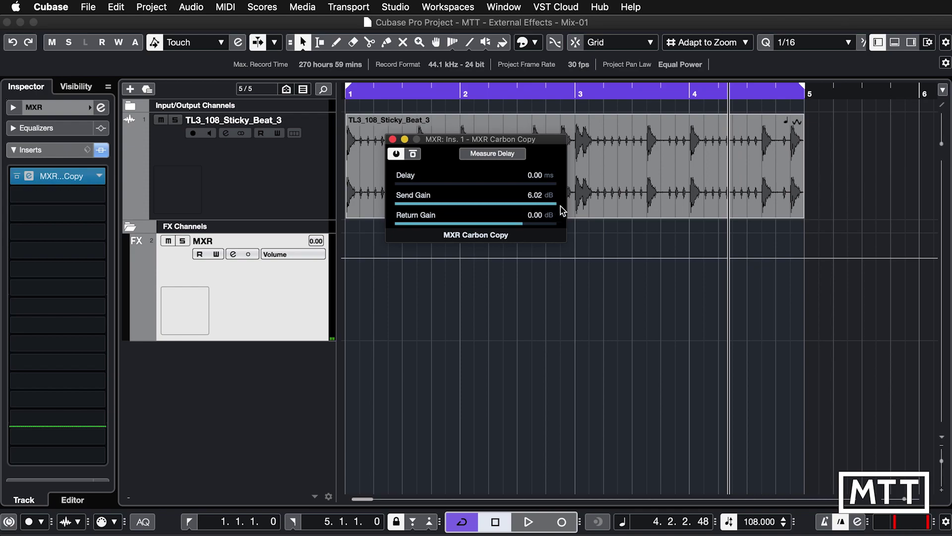
key(Home)
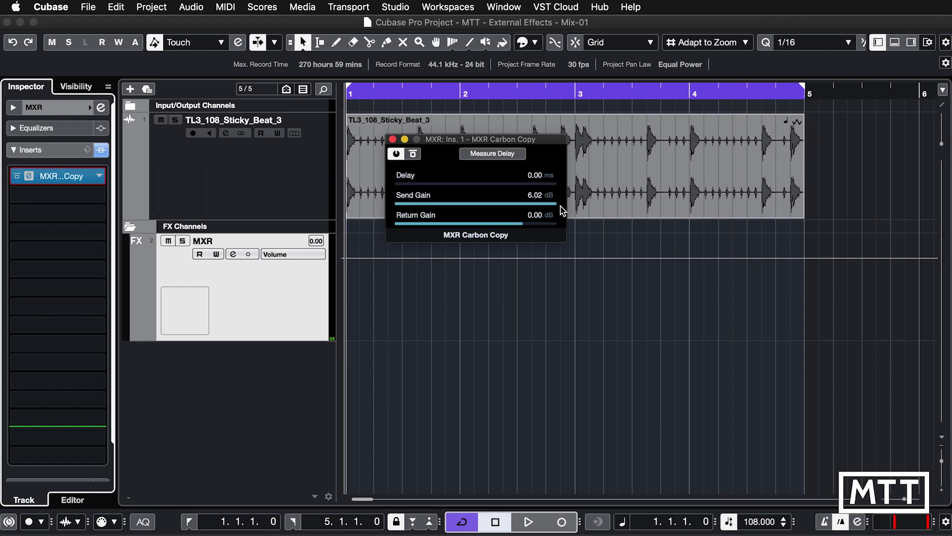
key(space)
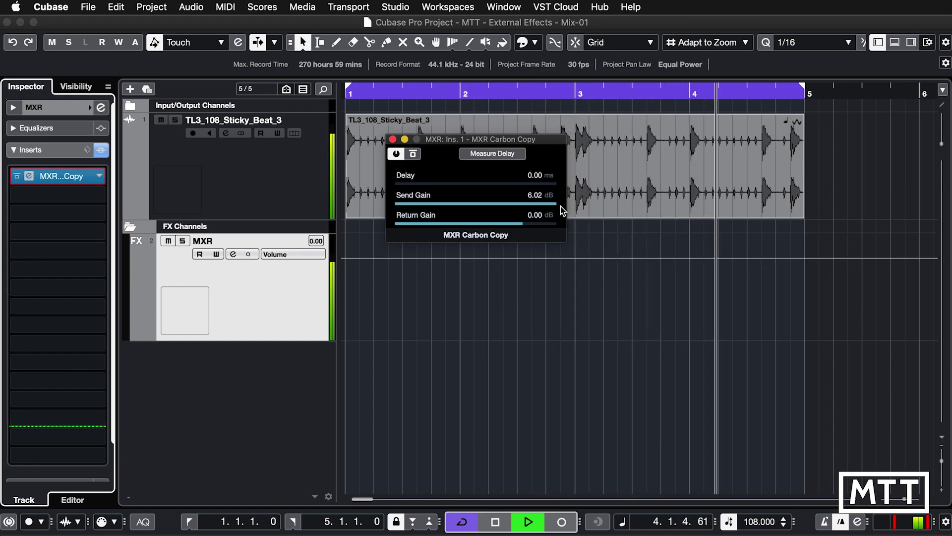
key(space)
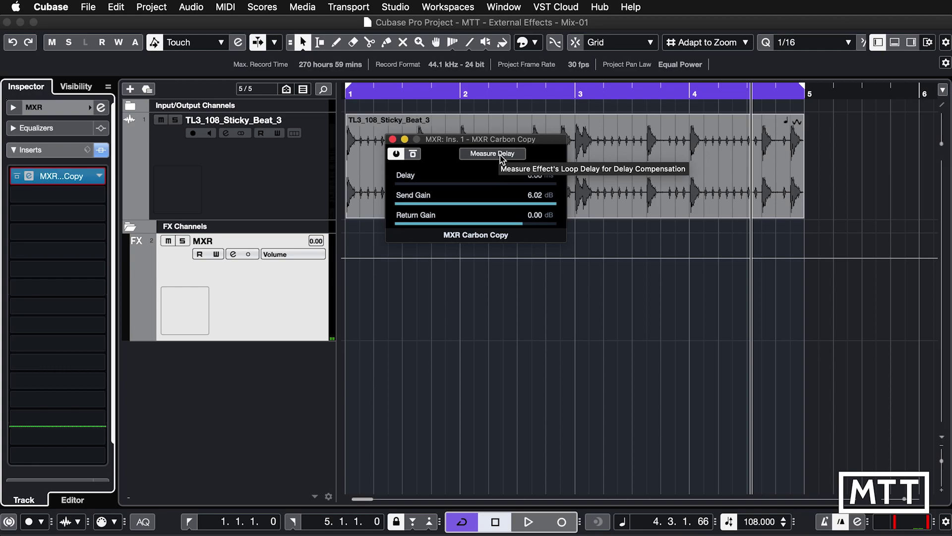
Measure the pedal's loop delay, giving 0.34 ms of compensation
click(500, 155)
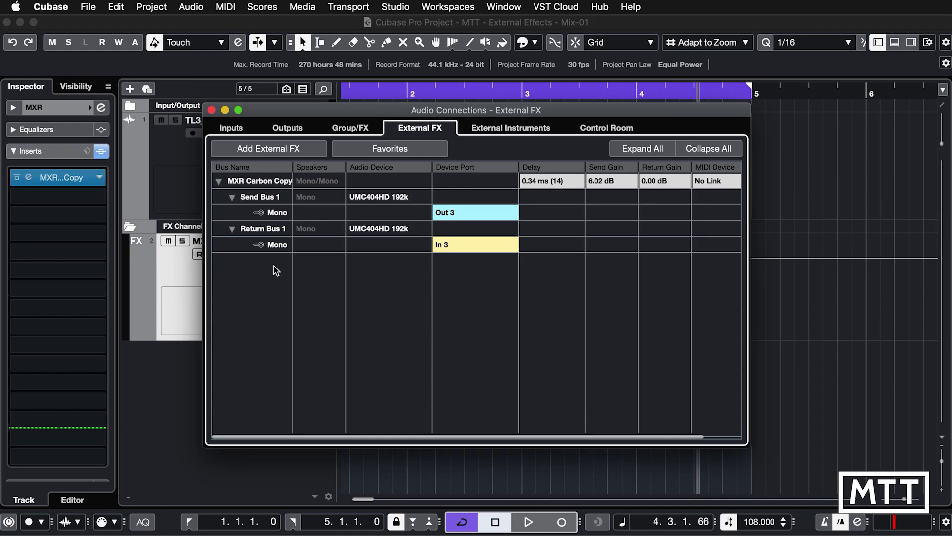
Add the MXR Carbon Copy bus to Favorites, verify it in the Favorites list, and close Audio Connections
right_click(259, 185)
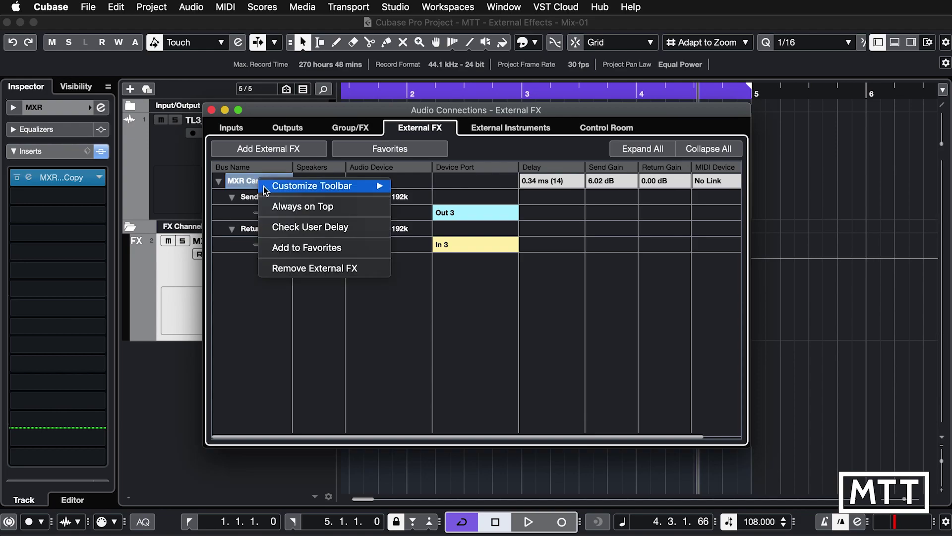
click(303, 247)
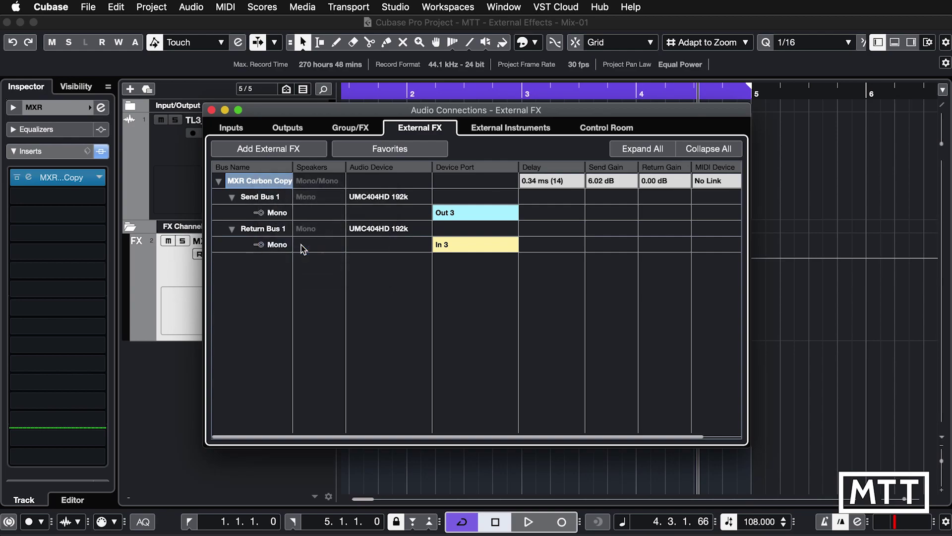
click(374, 152)
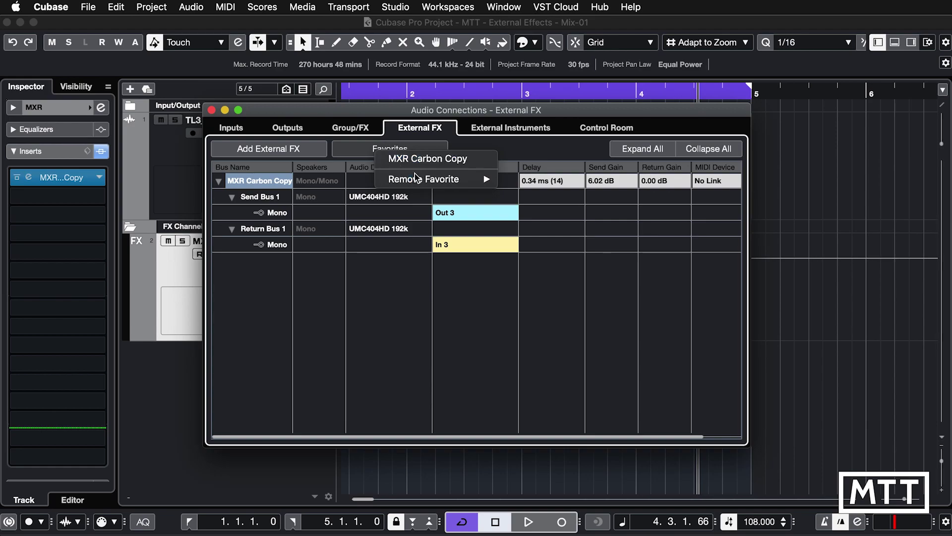
mouse_move(420, 180)
click(266, 302)
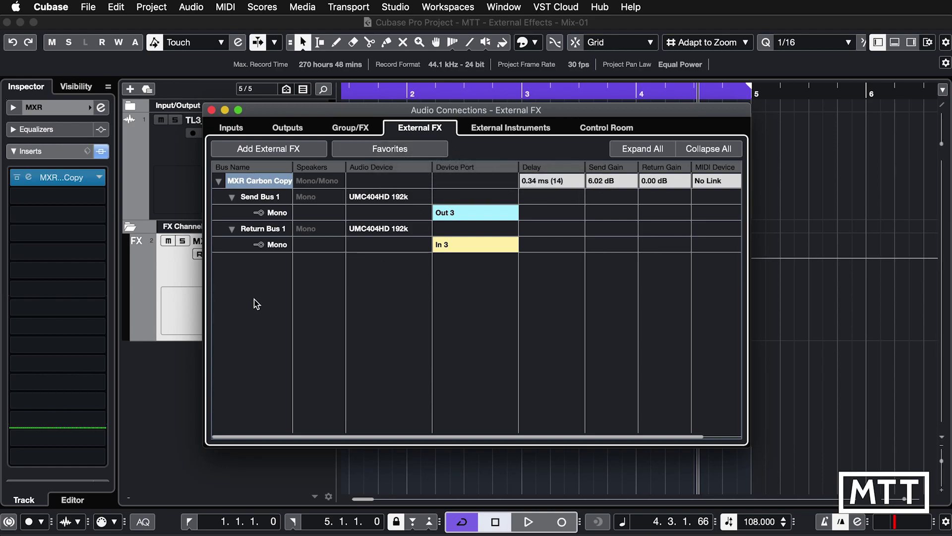
click(256, 304)
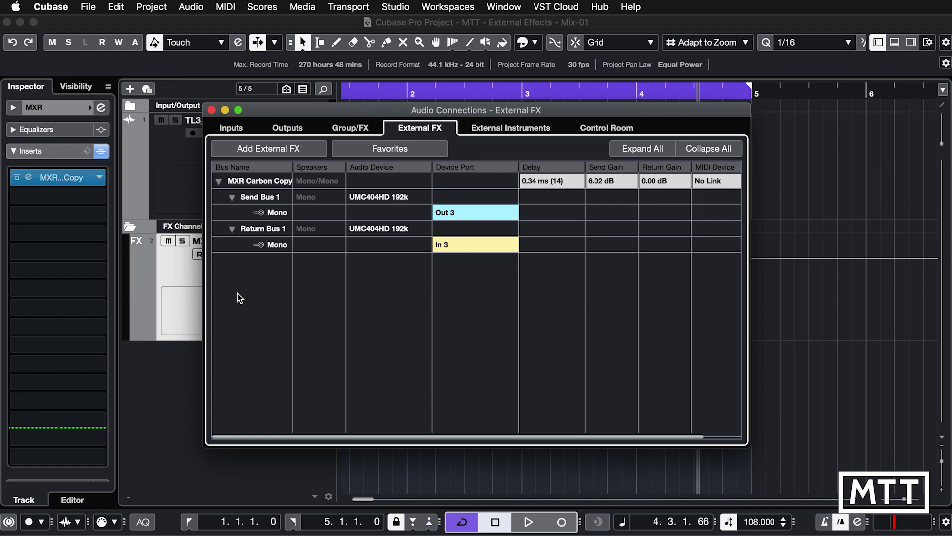
click(189, 276)
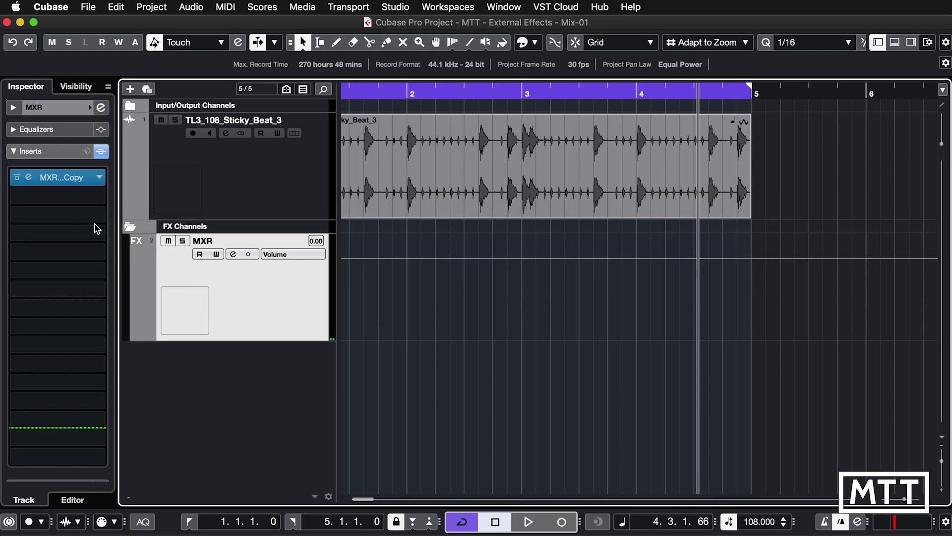
Set the MXR channel's insert to No Effect and remove the MXR Carbon Copy external FX bus
click(101, 181)
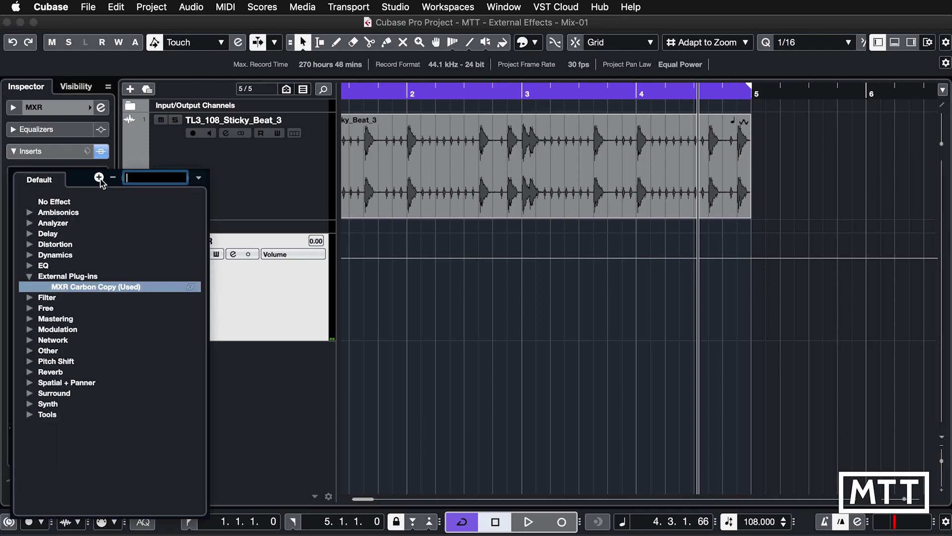
click(64, 201)
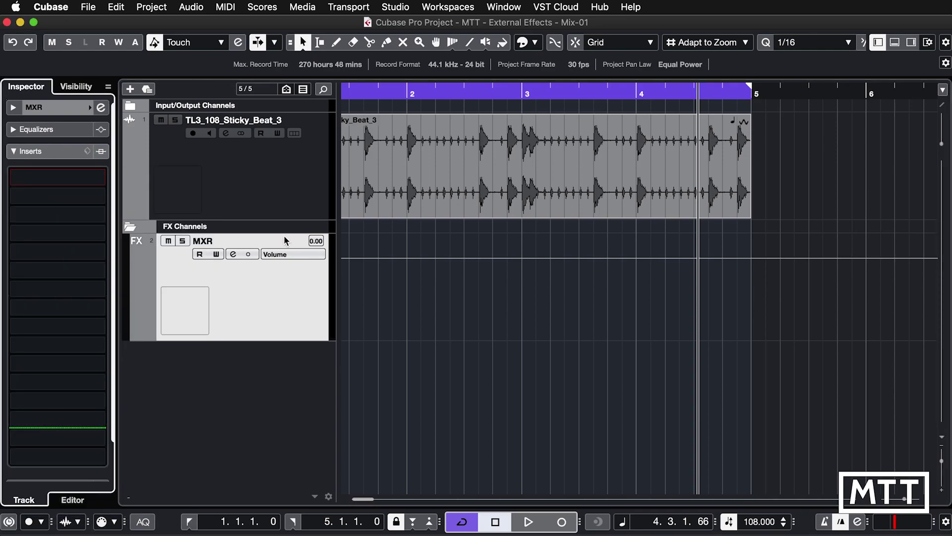
key(F4)
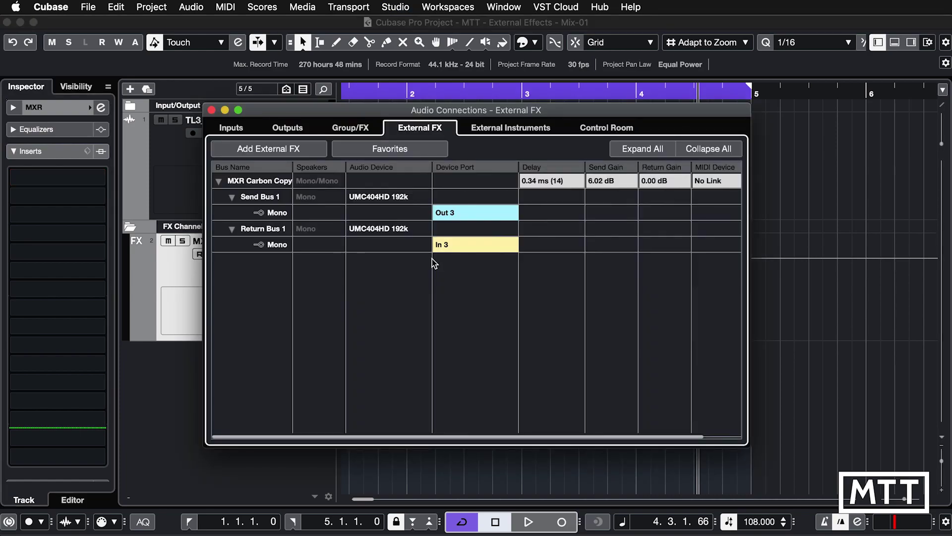
right_click(230, 184)
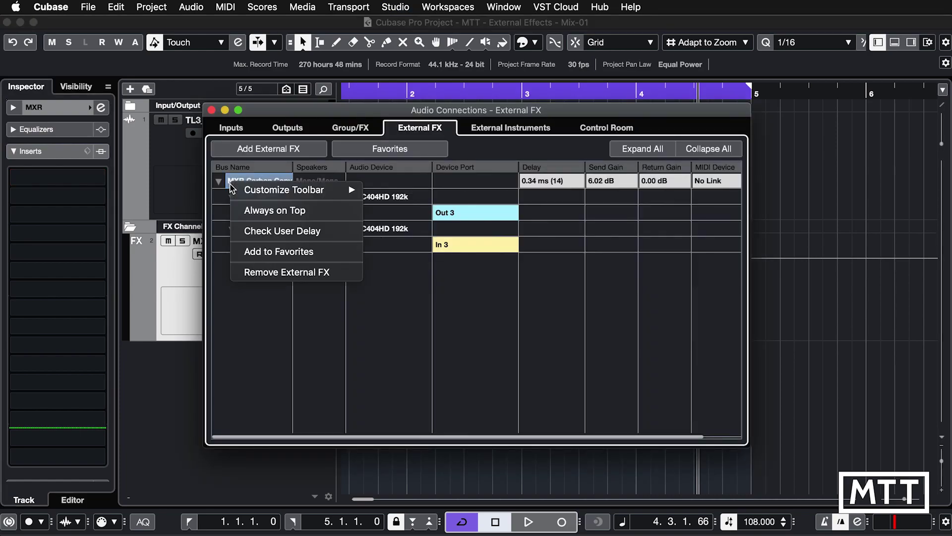
click(271, 272)
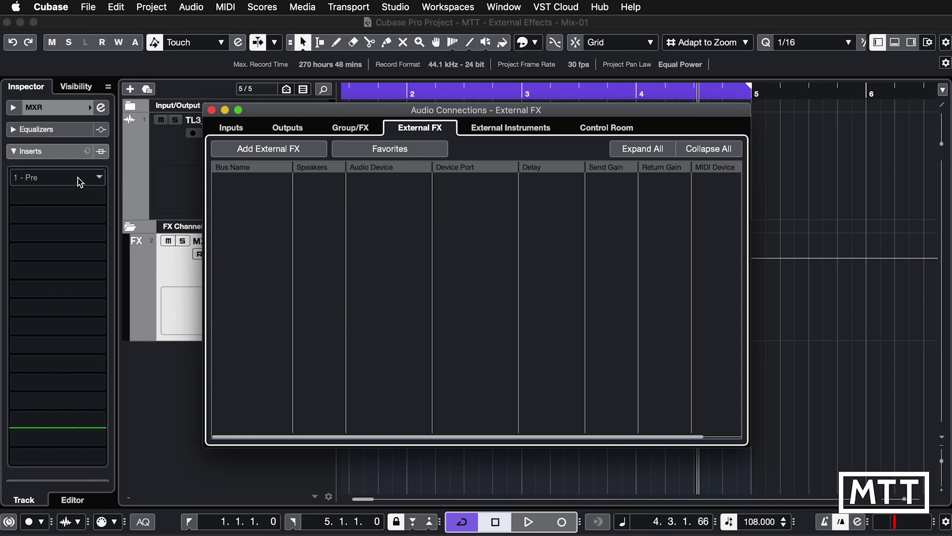
Check the empty insert list, then restore the MXR Carbon Copy bus (Out 3/In 3, 0.34 ms delay) from favorites
click(99, 179)
click(380, 151)
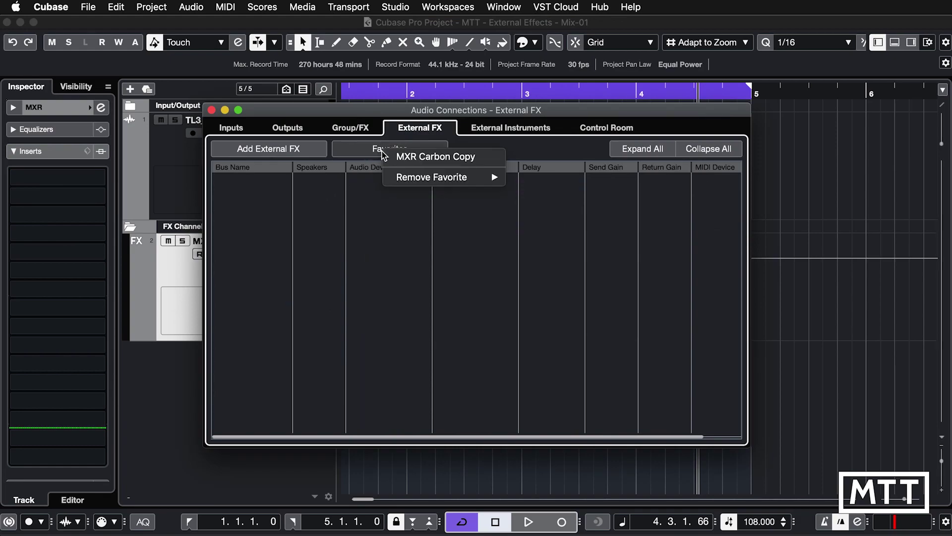
click(402, 157)
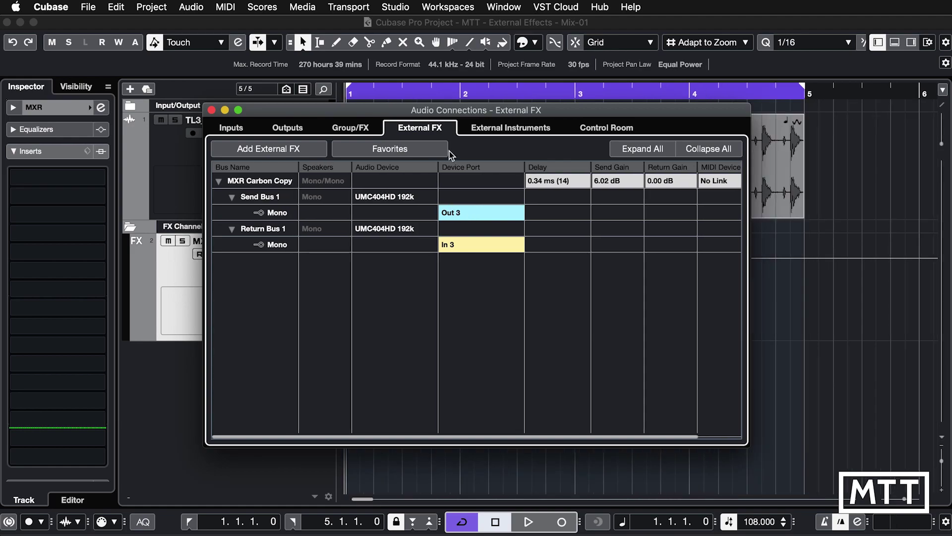
key(F4)
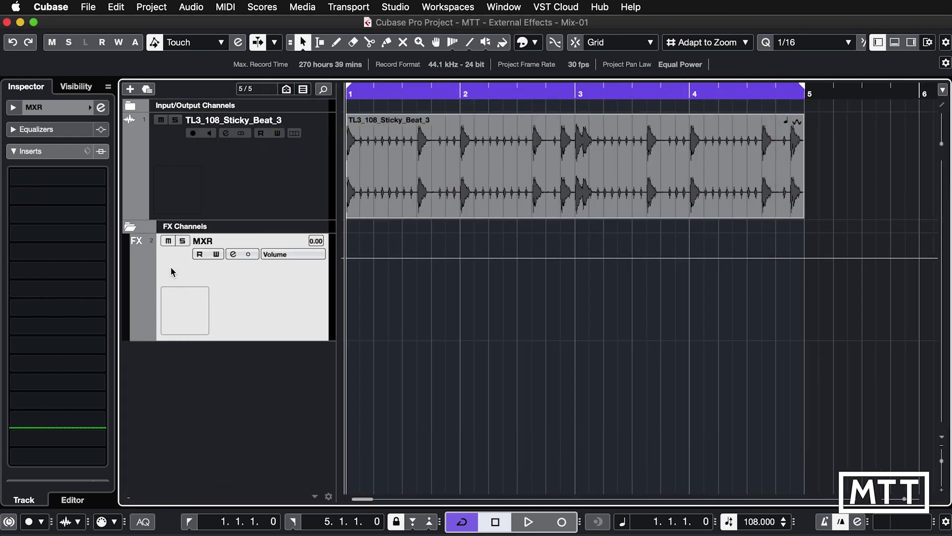
Reopen the External Effects Mix-01 project and open the first insert's effect list, now listing External Plug-ins
click(99, 178)
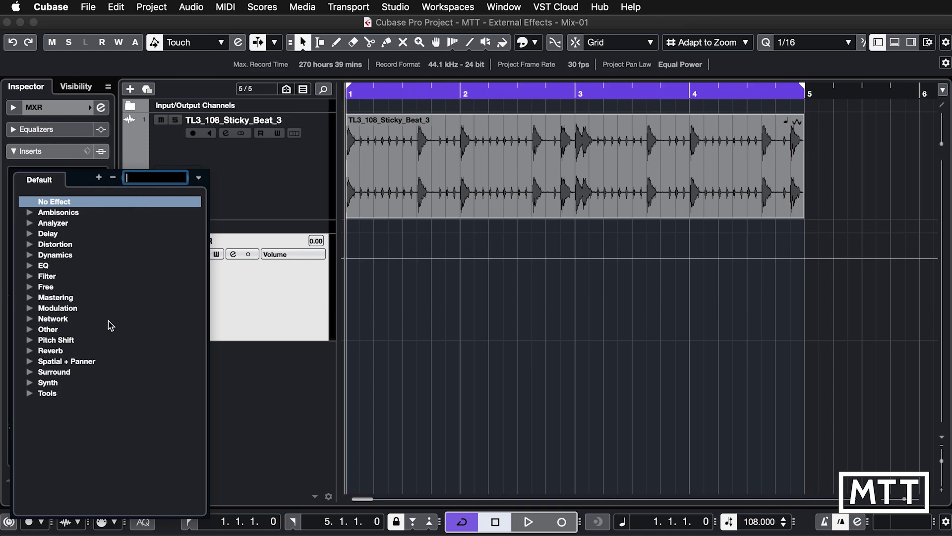
click(280, 293)
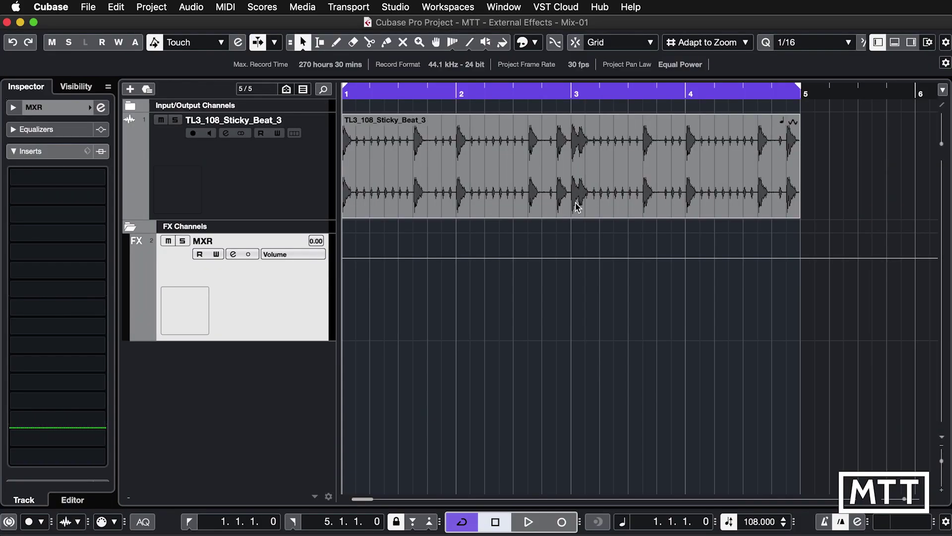
click(30, 151)
click(55, 175)
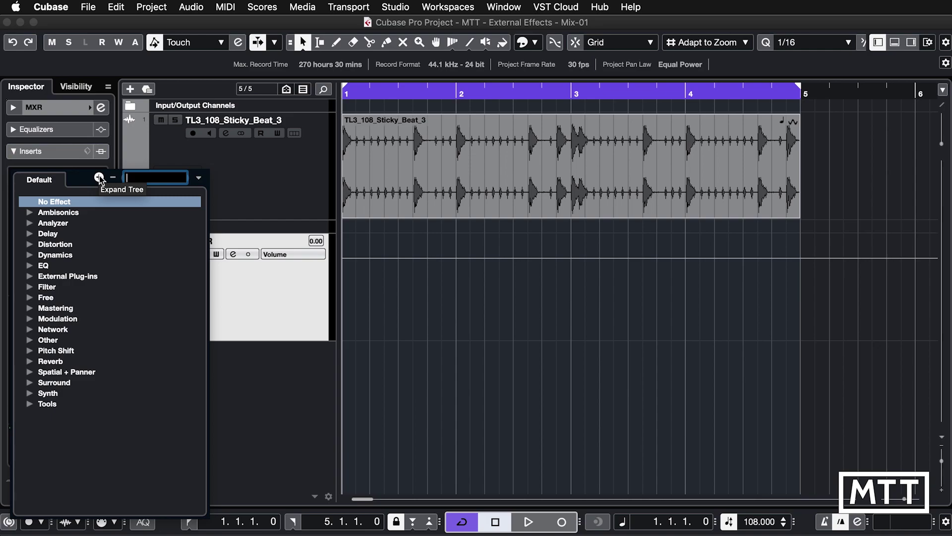
Expand External Plug-ins and put MXR Carbon Copy in the MXR FX channel's first insert
click(28, 278)
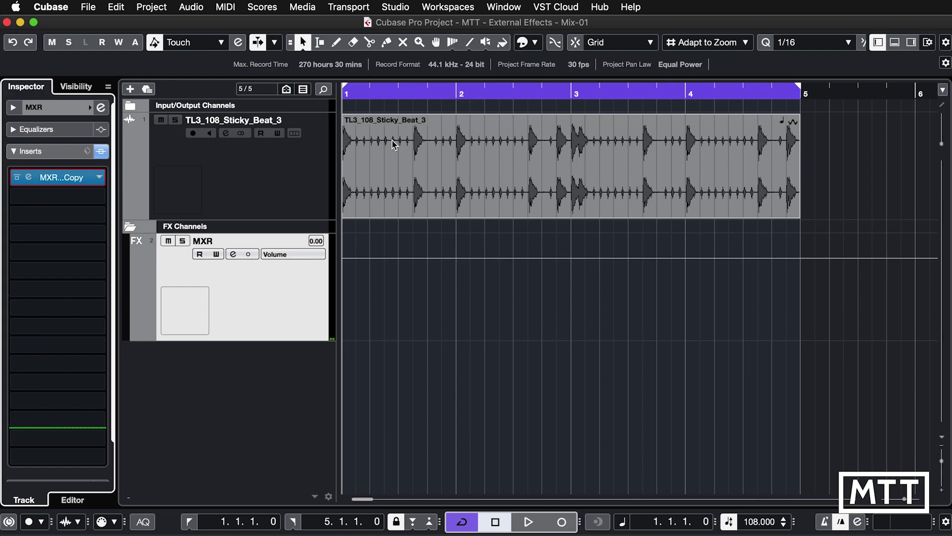
Export the Stereo Out mixdown as MTT - External Effects - Mix-01.wav, accepting the realtime render
right_click(448, 294)
click(484, 416)
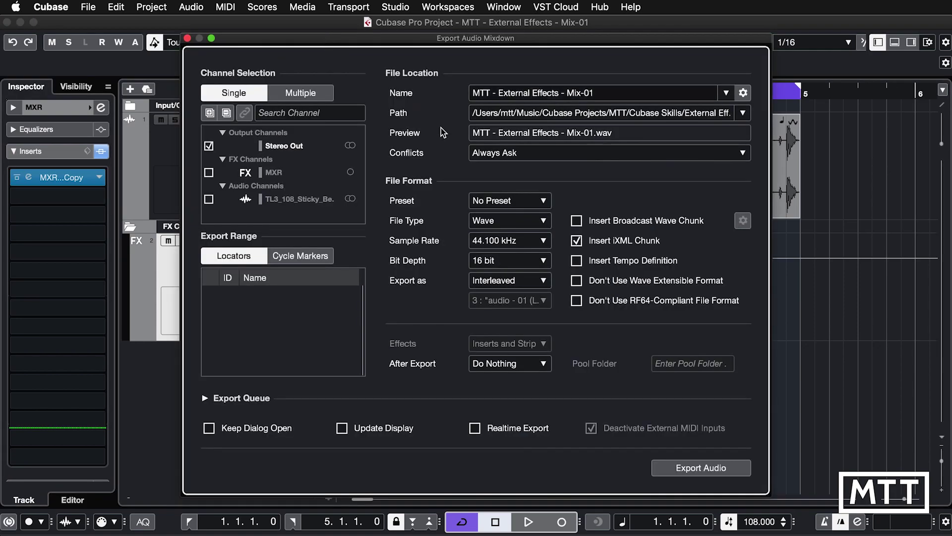
click(695, 469)
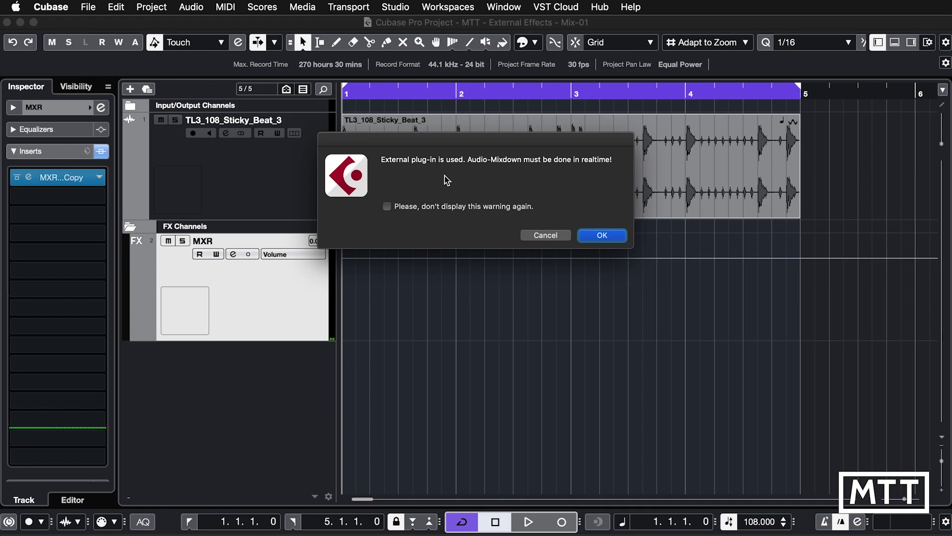
click(595, 236)
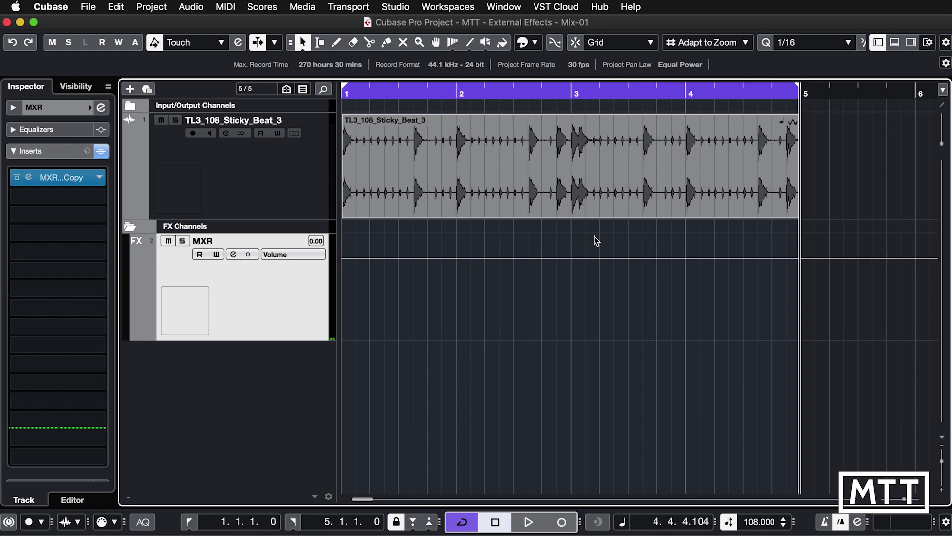
Reopen Export Audio Mixdown (Stereo Out, 44.100 kHz, 16 bit Wave) to review the Realtime Export option
right_click(557, 305)
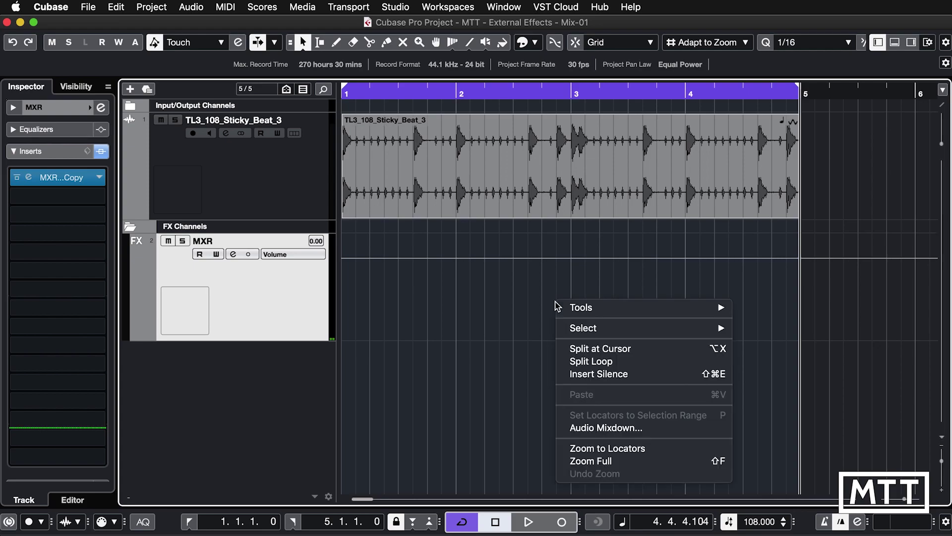
click(591, 427)
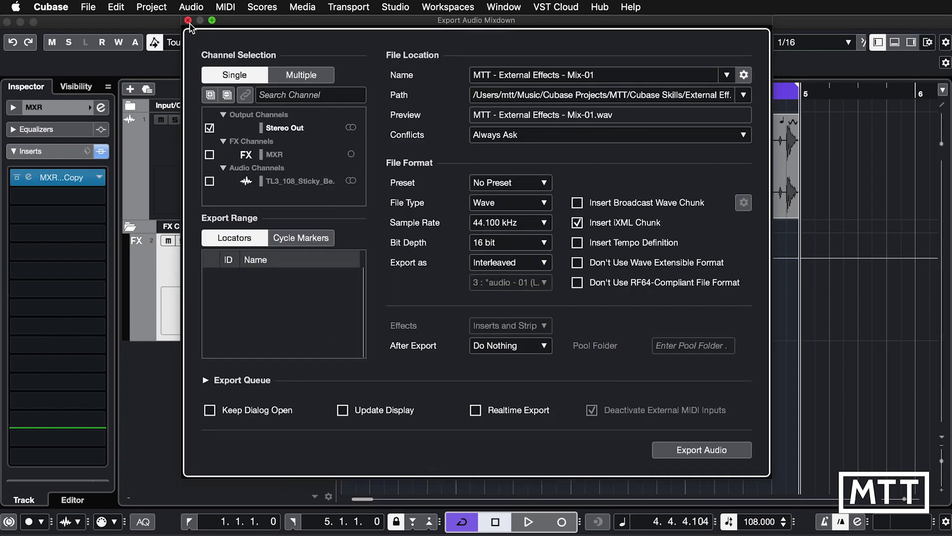